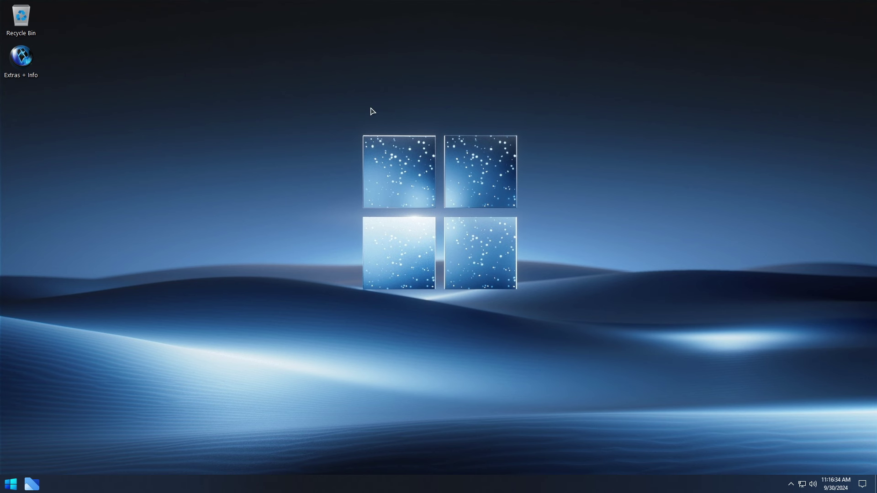
# Browse the wallpaper images supplied in the Extras + Info folder, then close the folder window.
pyautogui.doubleClick(23, 64)
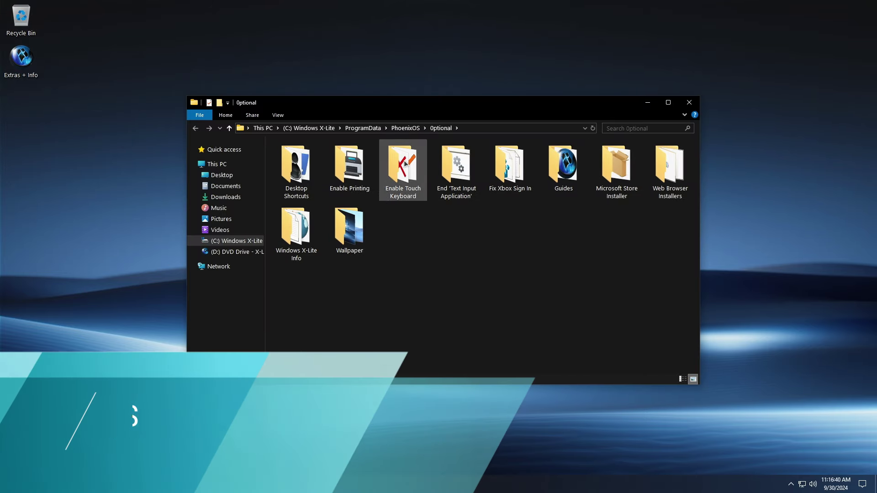
pyautogui.doubleClick(354, 228)
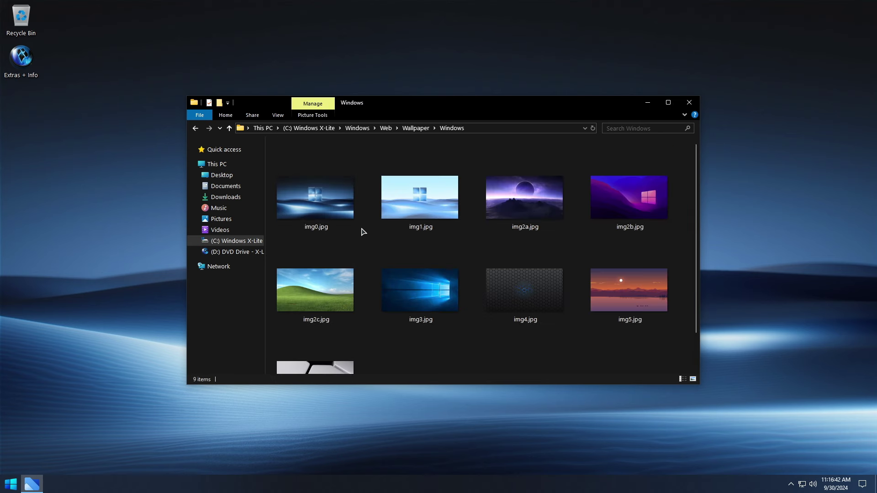
pyautogui.scroll(-1, 339, 241)
pyautogui.scroll(1, 331, 160)
pyautogui.click(694, 106)
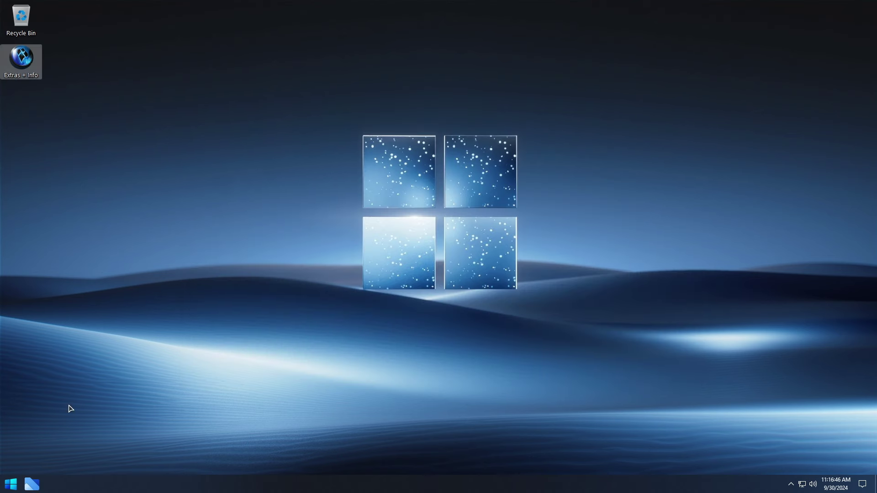
# Run winver to check the Windows version and build, then dismiss the About Windows dialog.
pyautogui.click(12, 485)
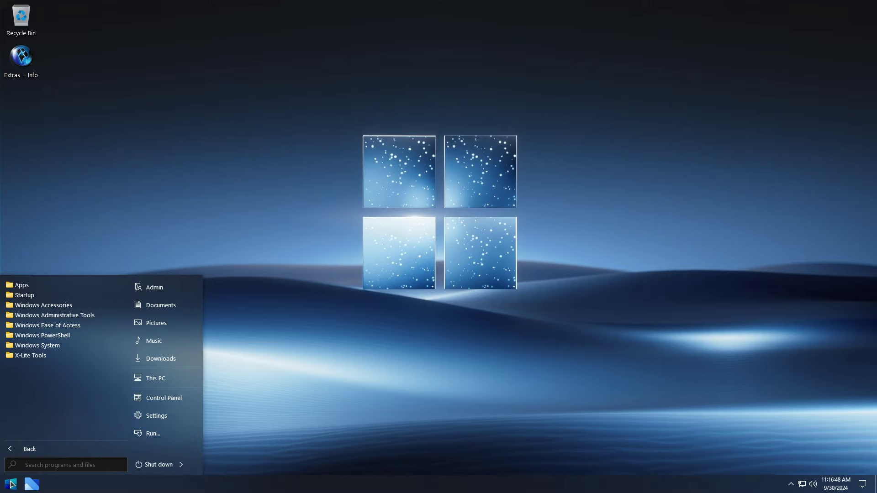
pyautogui.write('winver')
pyautogui.press('Return')
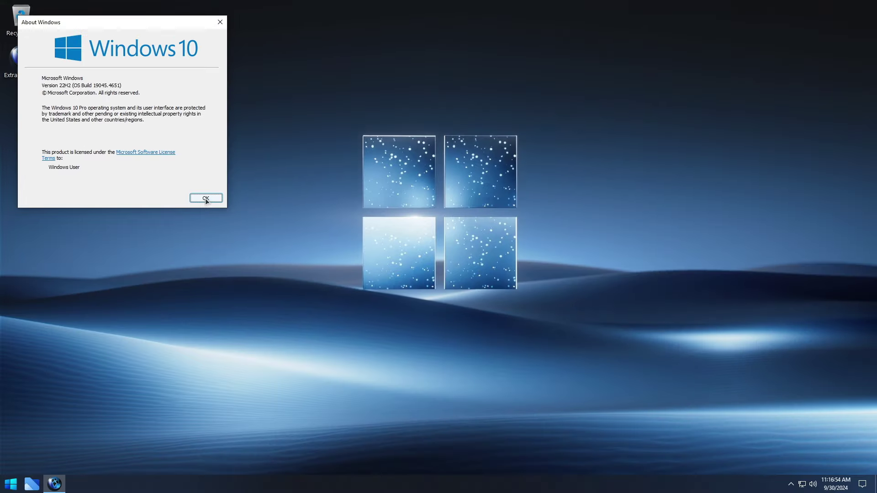
pyautogui.click(435, 408)
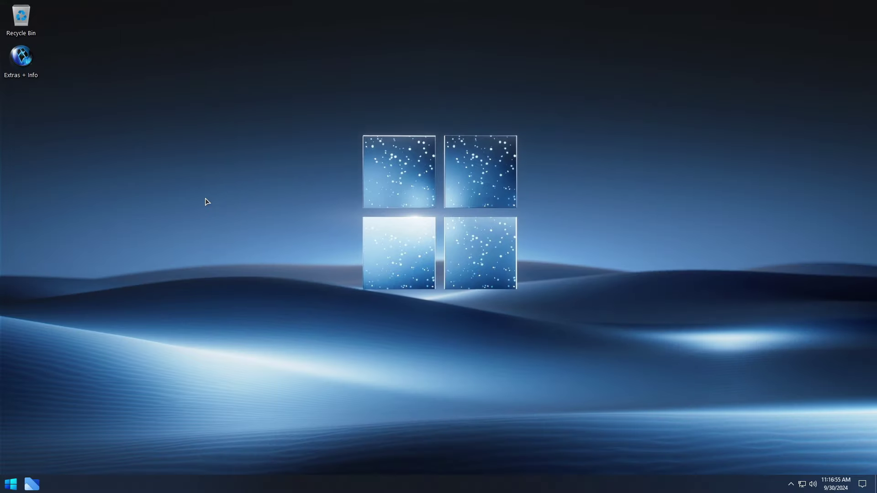
# Examine the background processes and the CPU and memory performance in Task Manager, then close it.
pyautogui.rightClick(551, 484)
pyautogui.click(581, 436)
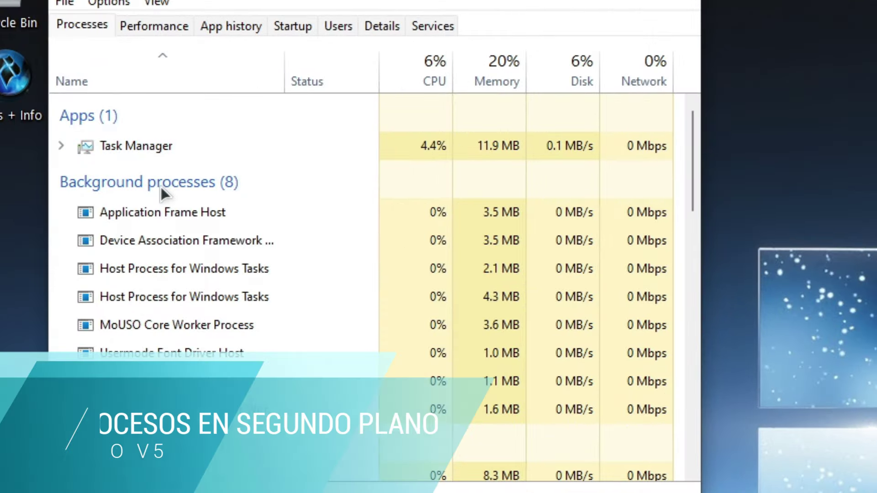
pyautogui.click(176, 25)
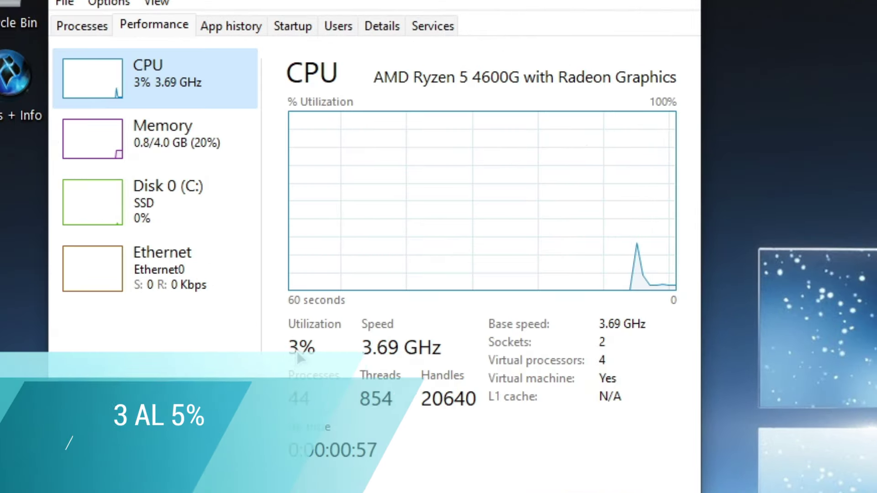
pyautogui.click(178, 166)
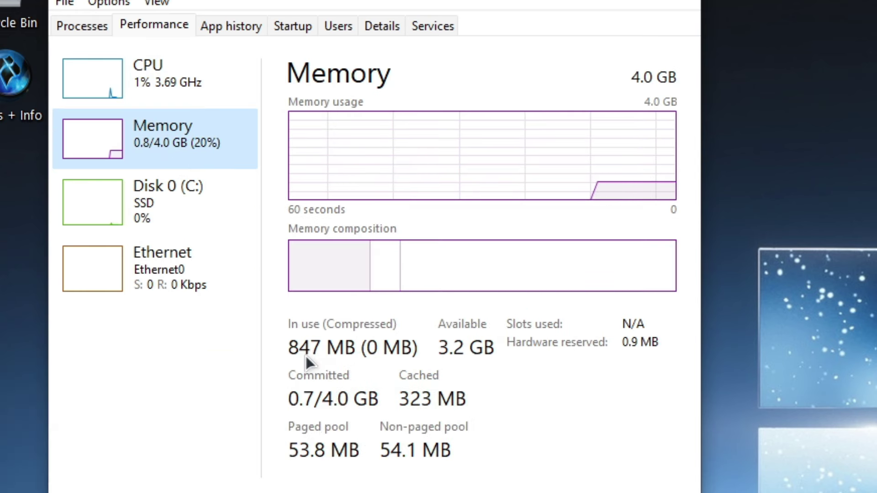
pyautogui.click(327, 17)
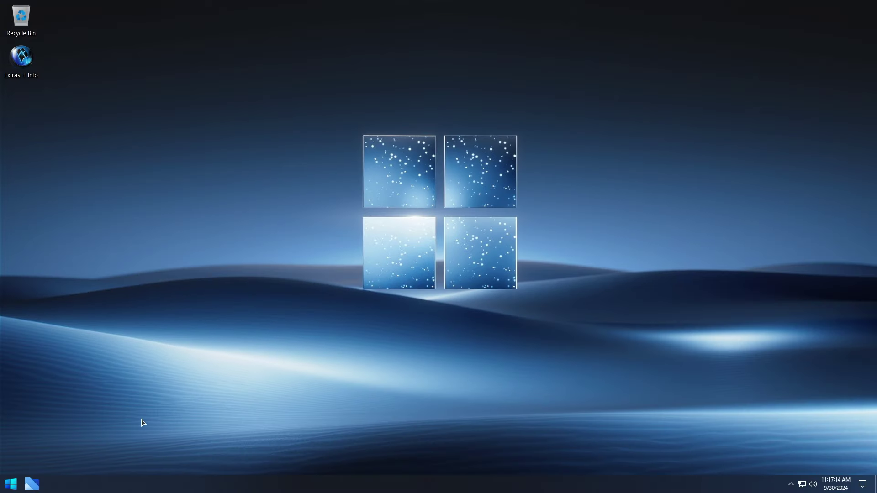
# Inspect the properties of the (C:) Windows X-Lite drive to check its disk usage, then close the windows.
pyautogui.click(38, 482)
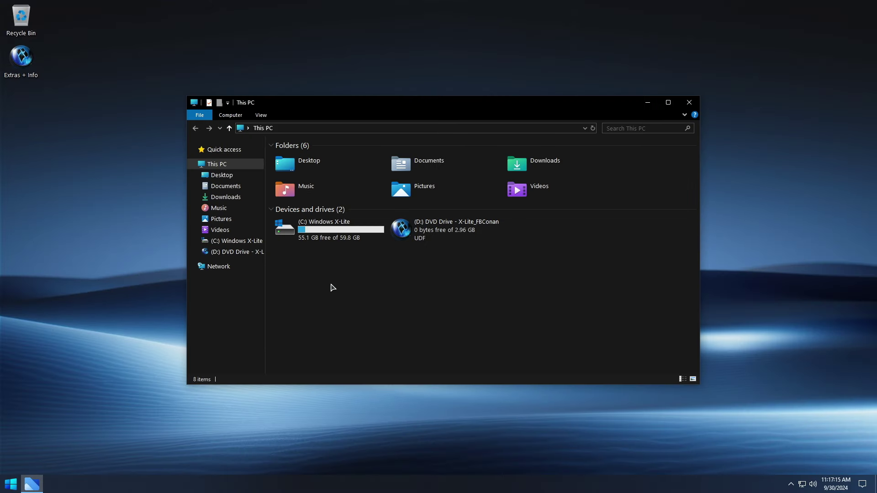
pyautogui.click(322, 238)
pyautogui.rightClick(323, 238)
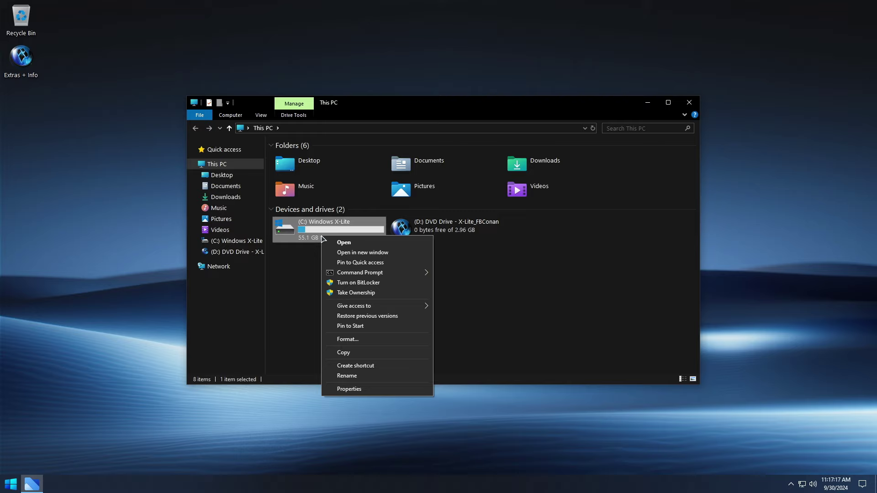
pyautogui.click(350, 389)
pyautogui.moveTo(417, 246); pyautogui.dragTo(606, 123)
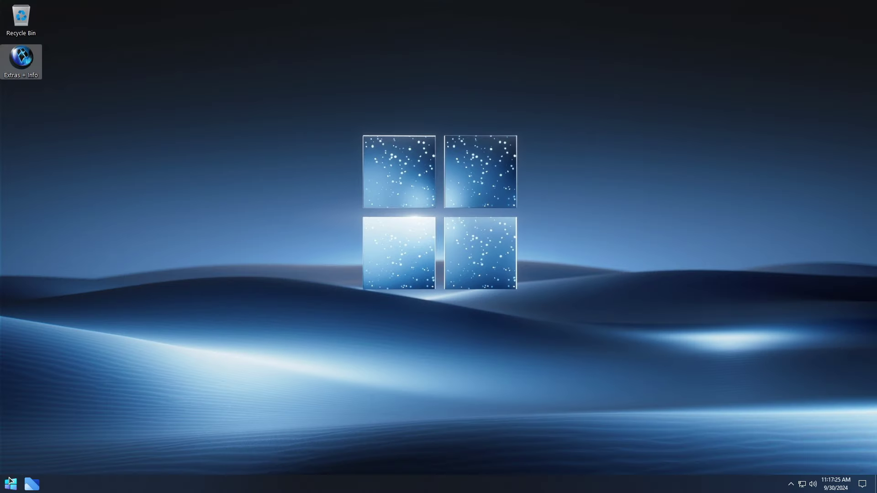
# Open Control Panel and set its items to be viewed by Category.
pyautogui.click(9, 481)
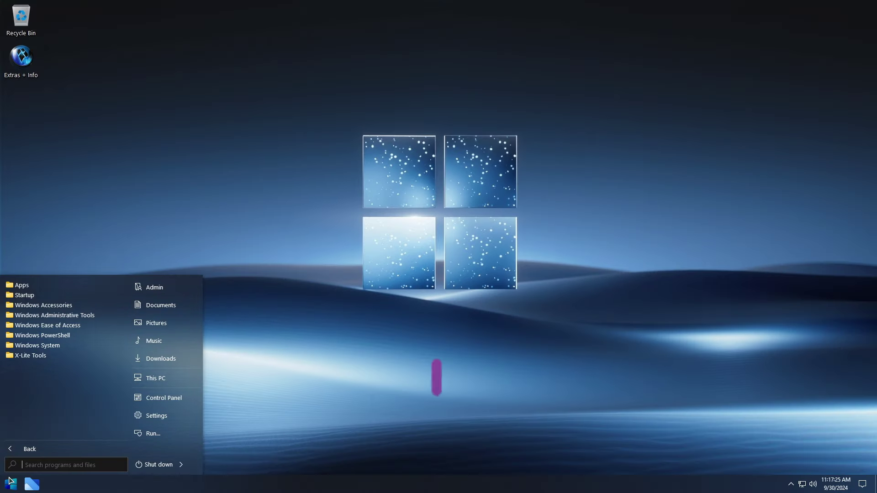
pyautogui.click(163, 396)
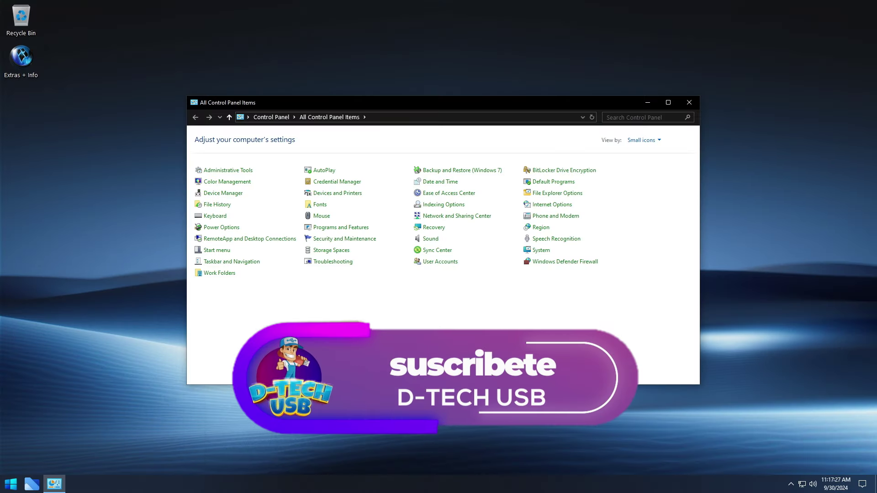
pyautogui.click(644, 140)
pyautogui.click(650, 153)
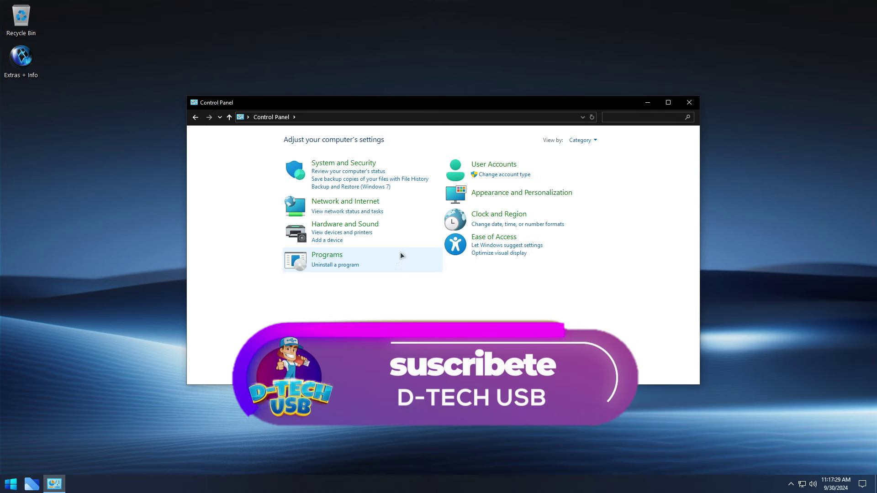
# Review the installed programs under Programs and Features, then display the installed Windows updates.
pyautogui.click(353, 268)
pyautogui.moveTo(450, 106); pyautogui.dragTo(462, 31)
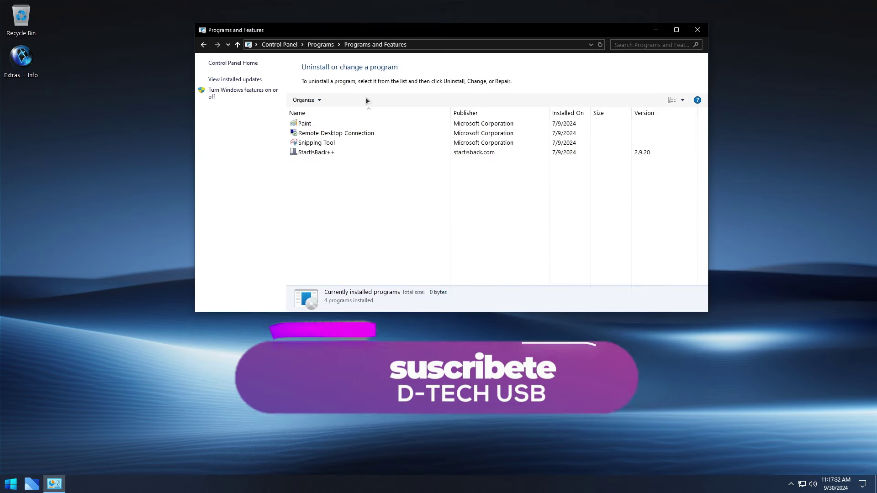
pyautogui.click(317, 122)
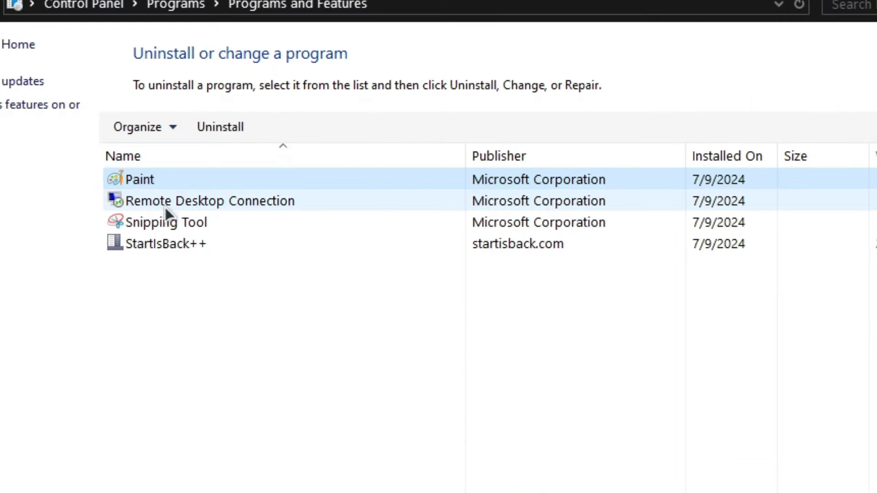
pyautogui.click(190, 202)
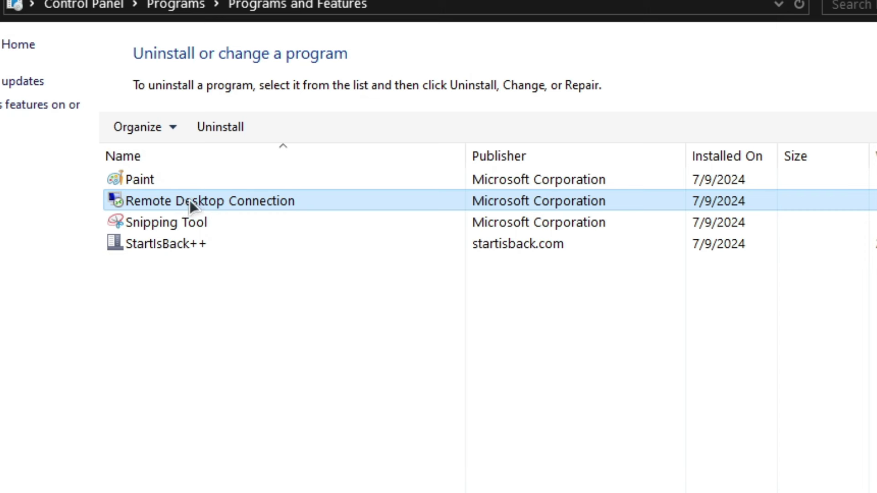
pyautogui.click(178, 227)
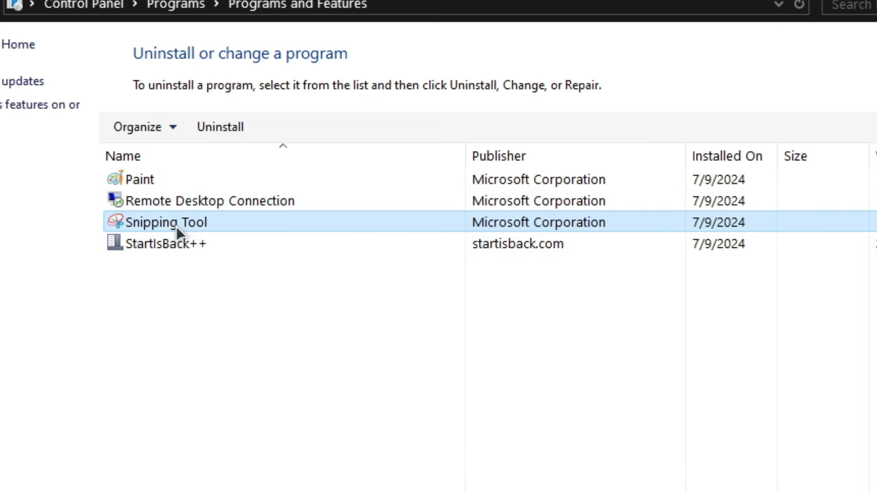
pyautogui.click(163, 246)
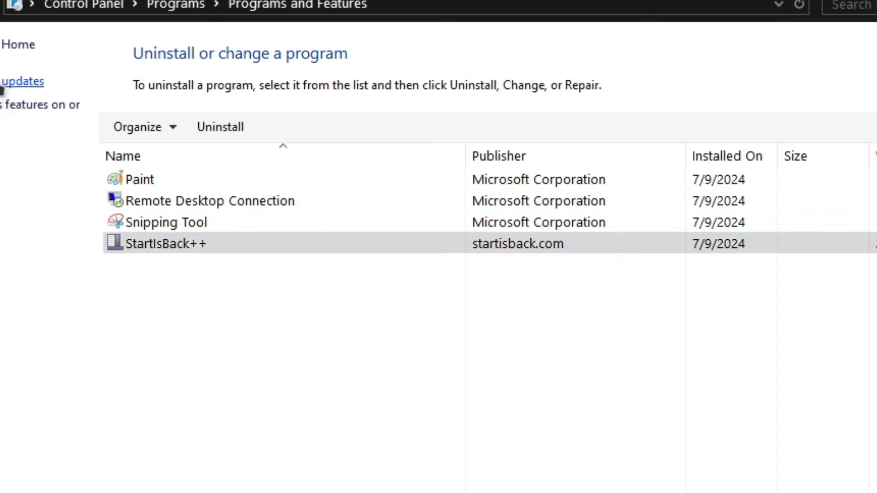
pyautogui.click(2, 85)
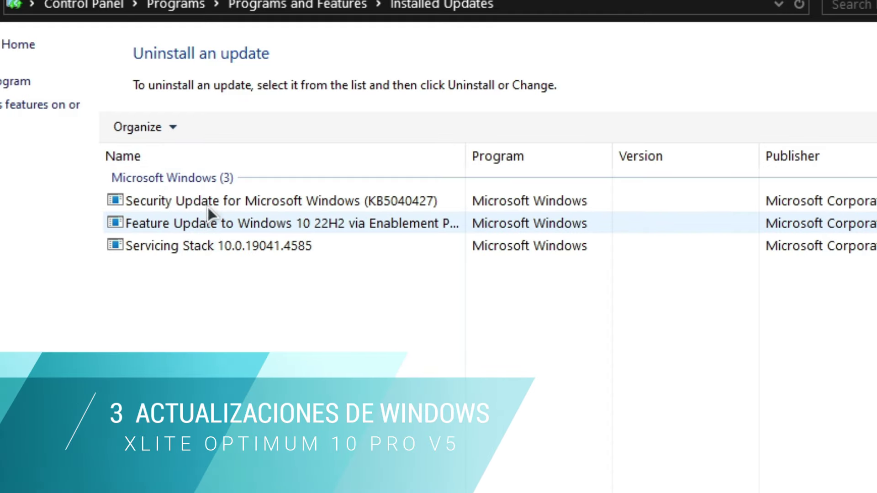
# Look through the optional Windows features, including .NET Framework 4.8 Advanced Services, then close the feature list and Control Panel.
pyautogui.click(41, 105)
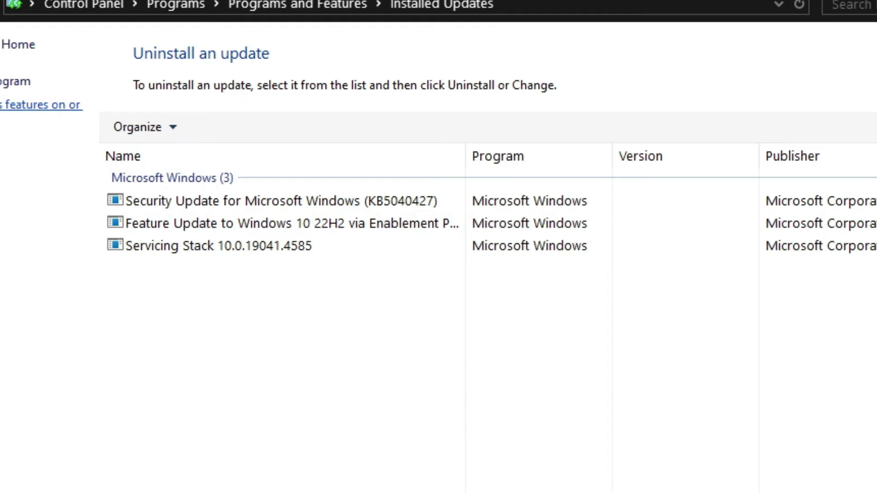
pyautogui.moveTo(388, 231); pyautogui.dragTo(551, 66)
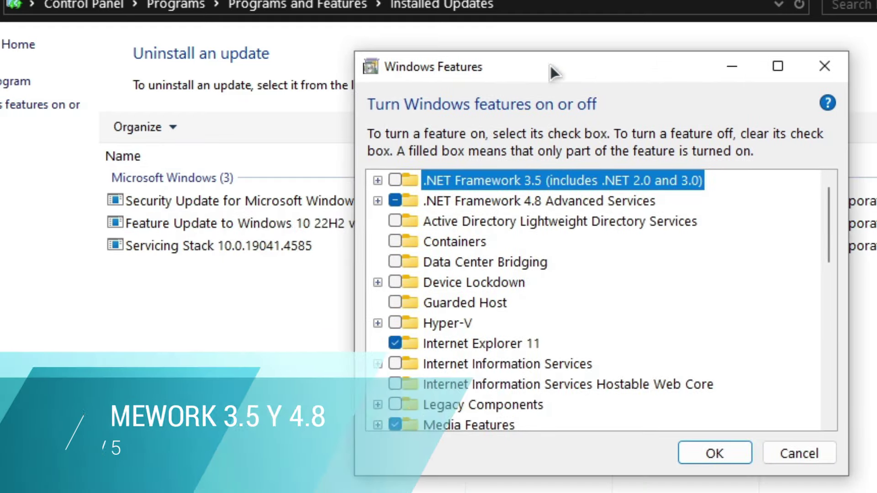
pyautogui.click(496, 196)
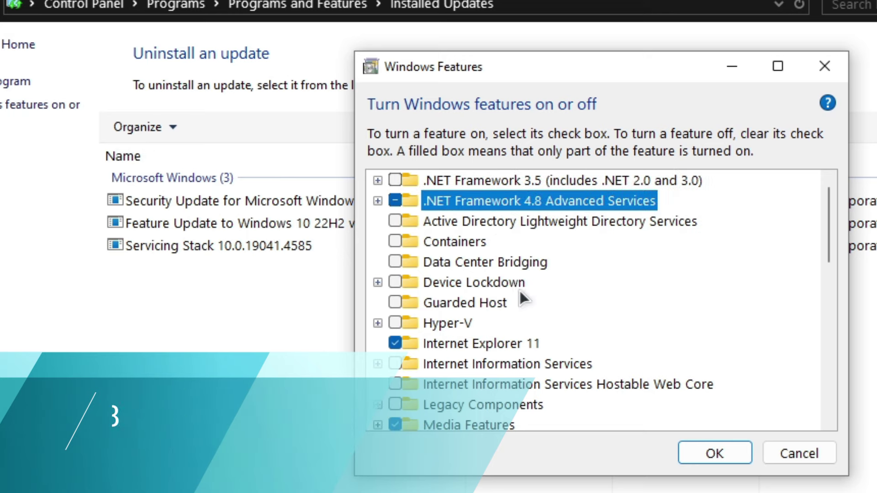
pyautogui.scroll(-7, 530, 294)
pyautogui.scroll(3, 531, 295)
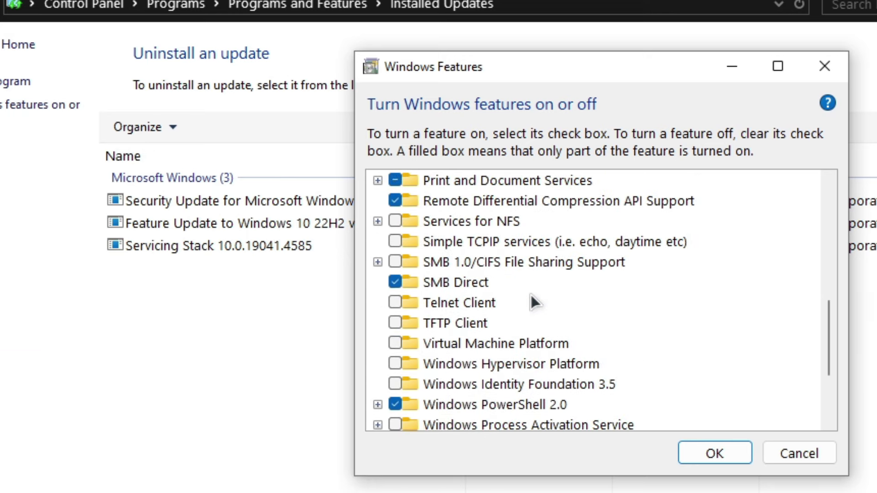
pyautogui.click(825, 66)
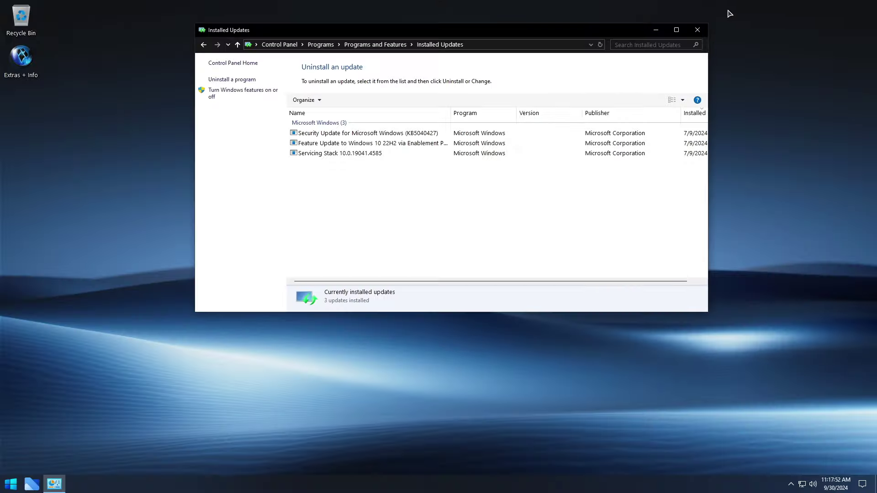
pyautogui.click(697, 31)
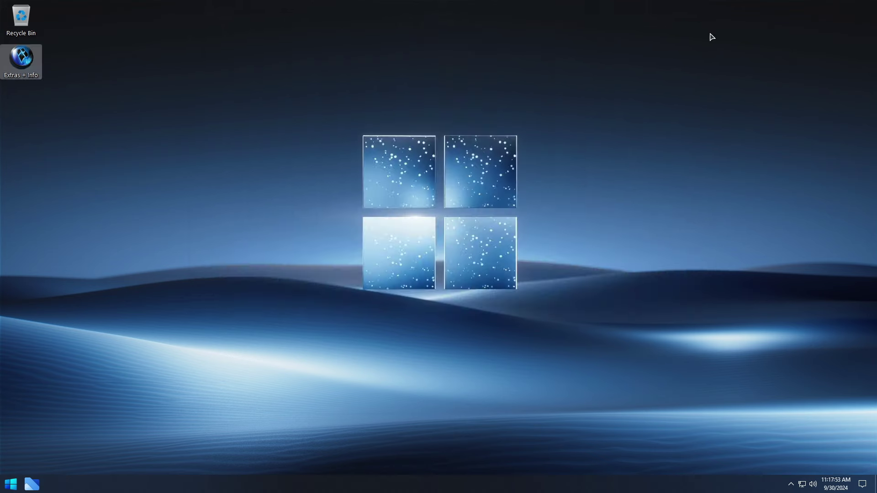
# Examine the desktop context menu's options, including View, Command Prompt, Kill Unresponsive Tasks, Restart Explorer and Safe Mode.
pyautogui.rightClick(725, 10)
pyautogui.moveTo(746, 75)
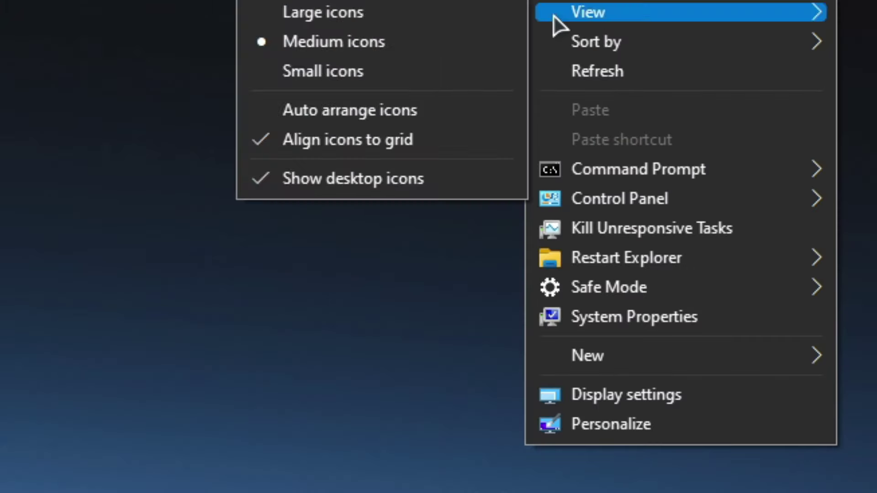
pyautogui.moveTo(597, 178)
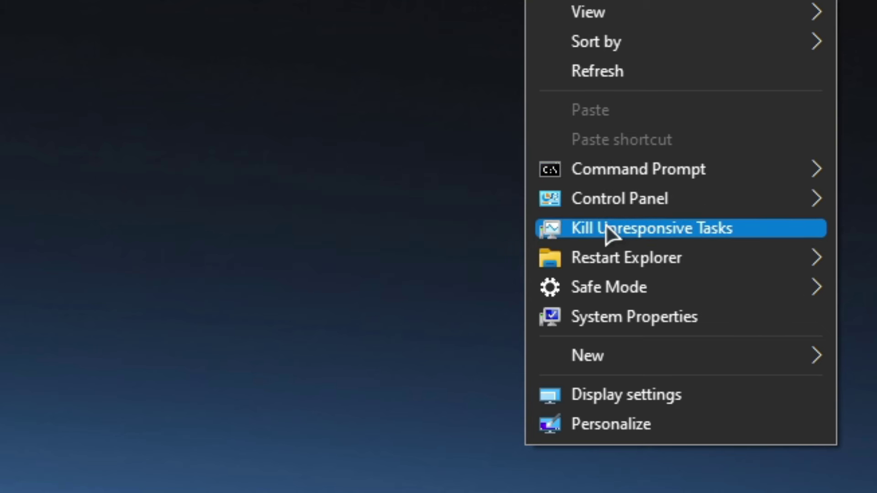
pyautogui.moveTo(617, 266)
pyautogui.moveTo(609, 288)
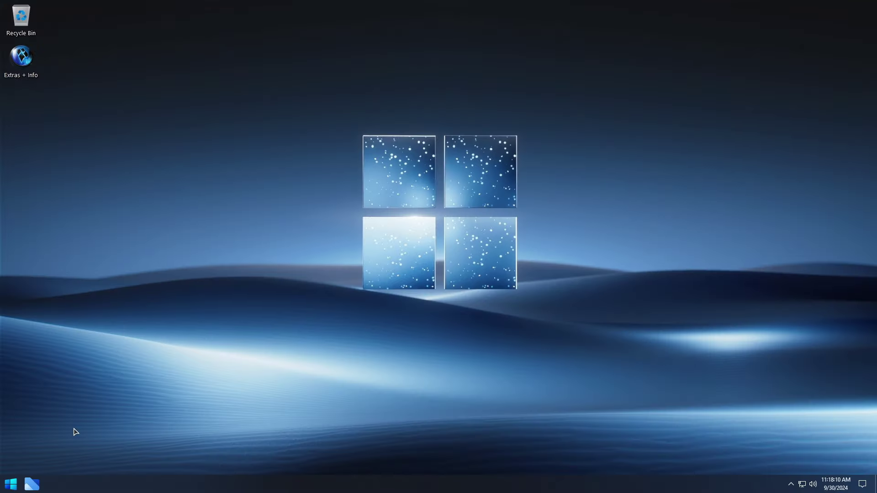
# Open Settings maximized, review the installed apps under Apps & features, and return to the Settings home page.
pyautogui.click(13, 483)
pyautogui.click(165, 414)
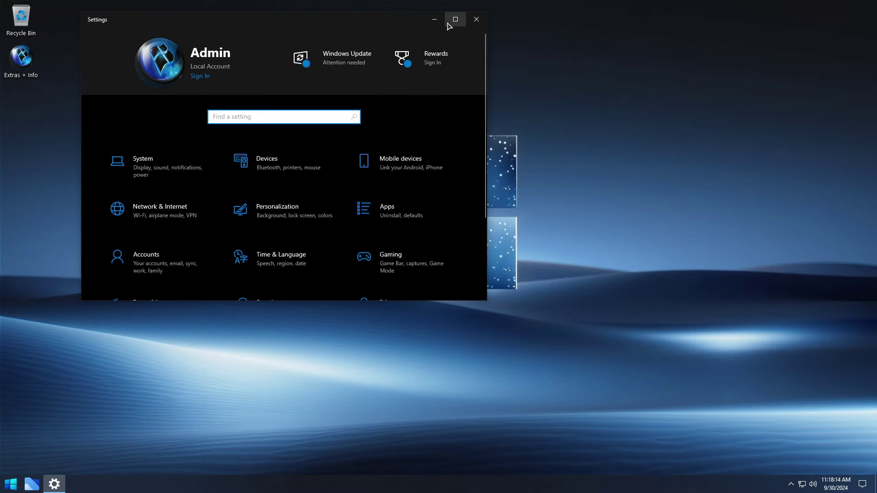
pyautogui.click(448, 24)
pyautogui.click(190, 204)
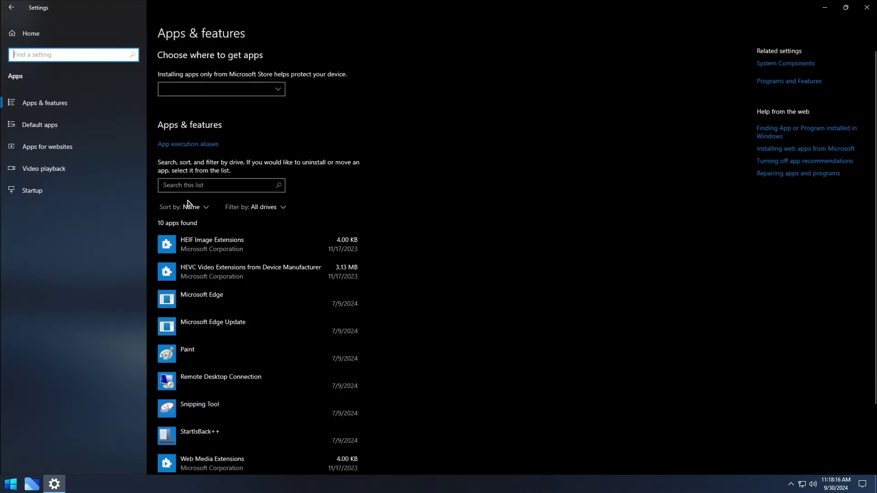
pyautogui.scroll(-3, 212, 241)
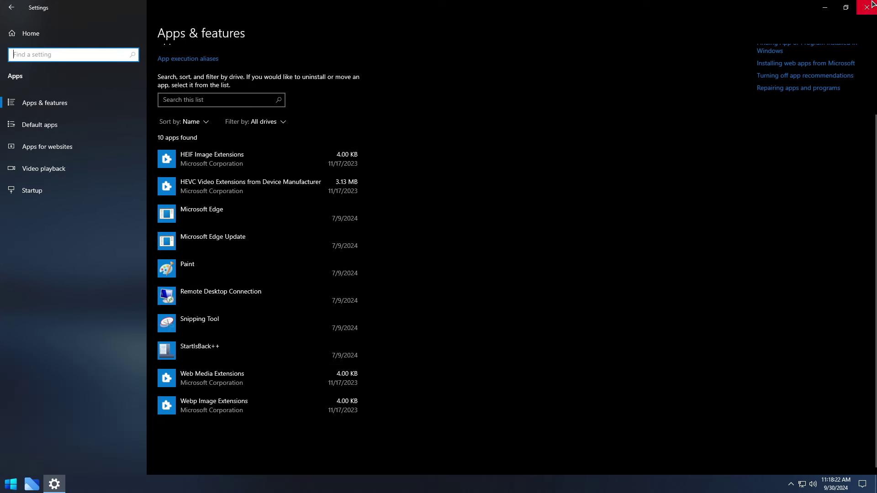
pyautogui.click(47, 34)
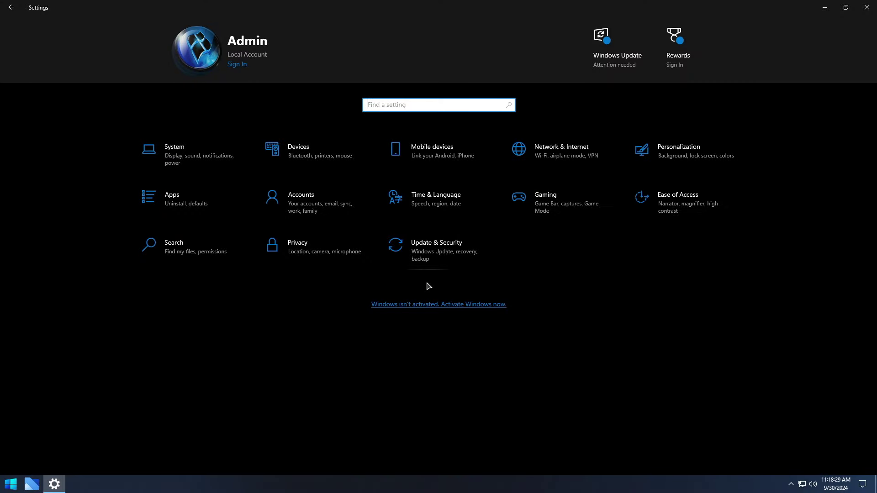
# Resume the paused updates in Windows Update under Update & Security, then close Settings.
pyautogui.click(436, 254)
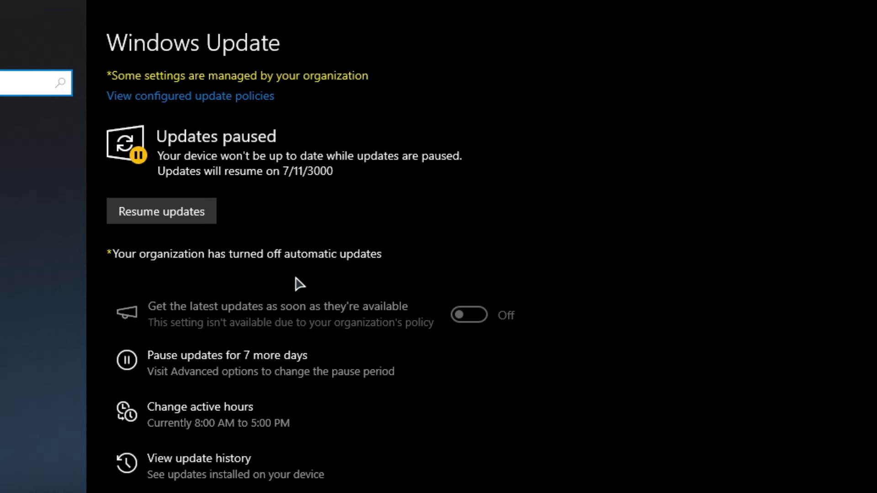
pyautogui.click(172, 216)
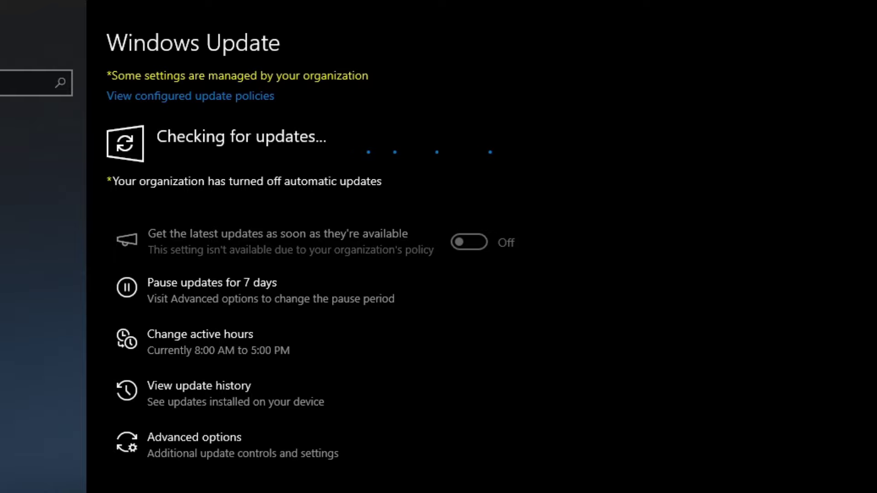
pyautogui.click(865, 7)
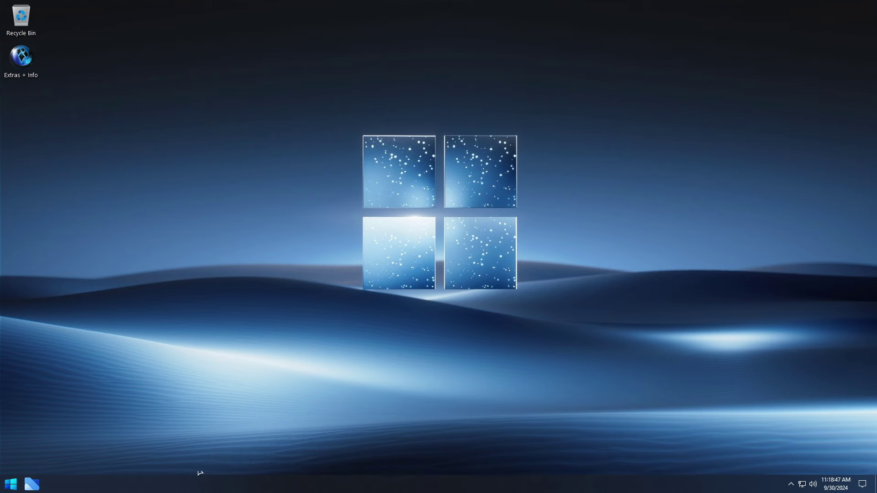
# Reopen Settings and bring up the list of languages to install from the Time & Language language settings.
pyautogui.click(11, 484)
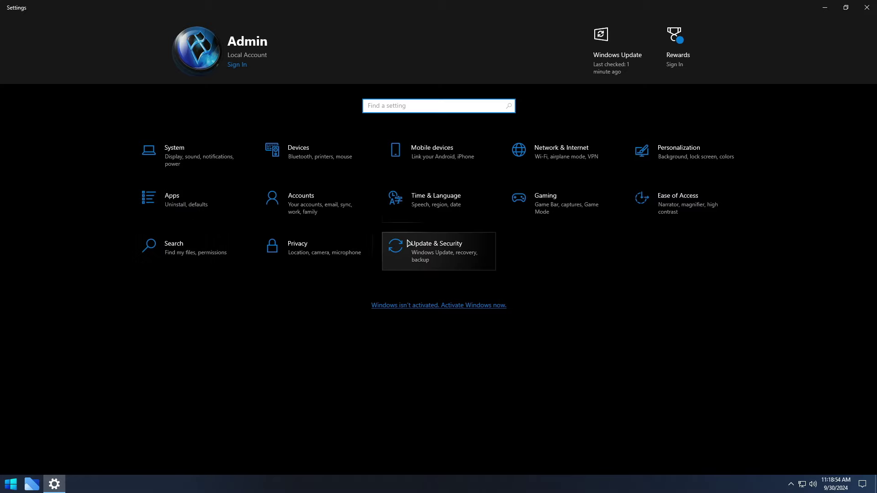
pyautogui.click(432, 215)
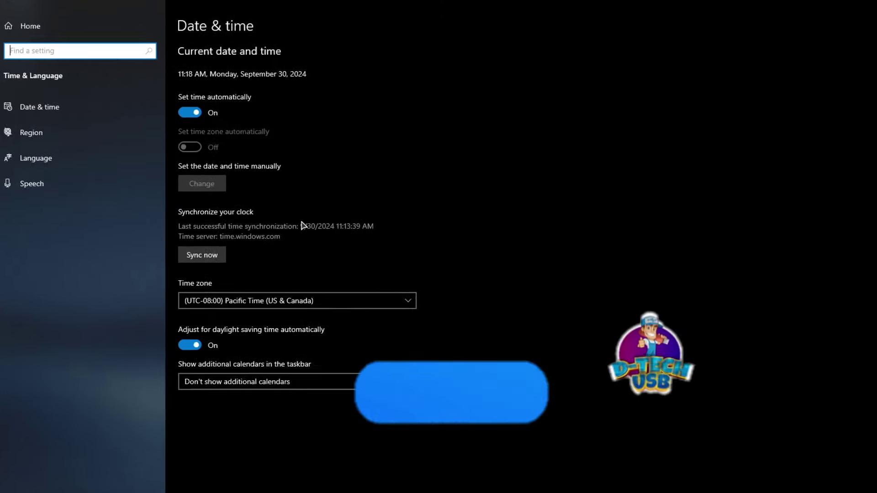
pyautogui.click(62, 146)
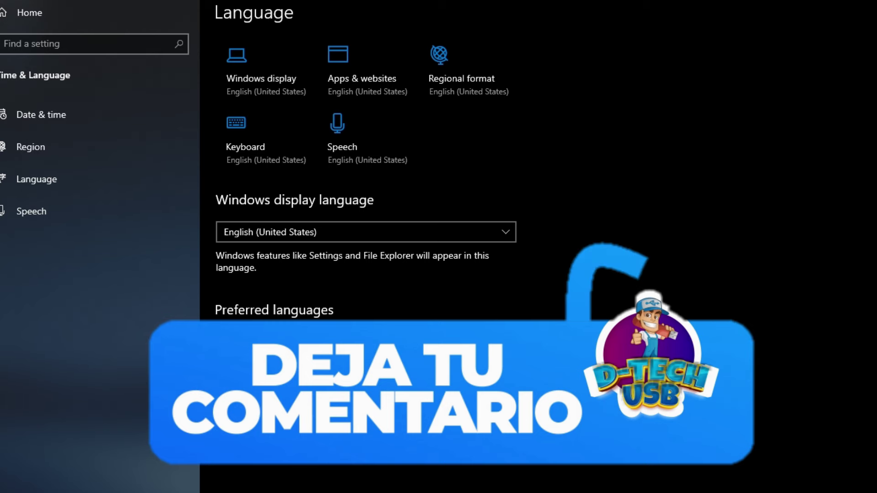
pyautogui.click(256, 361)
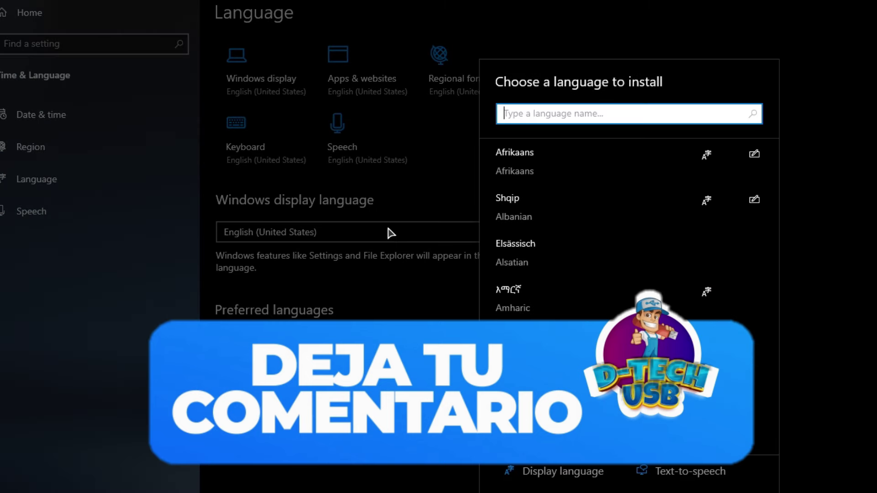
# Search for "spanish" and install Español (México) with its language pack, text-to-speech, speech recognition and handwriting features.
pyautogui.write('spanish')
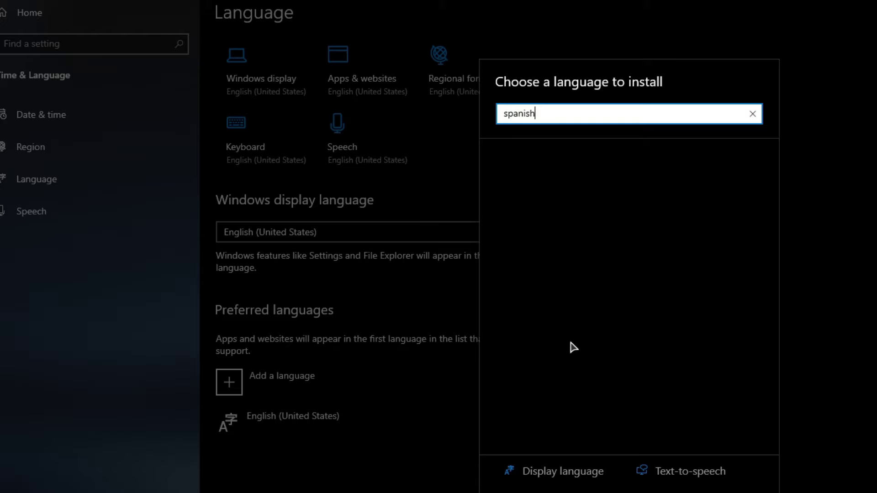
pyautogui.scroll(-4, 573, 347)
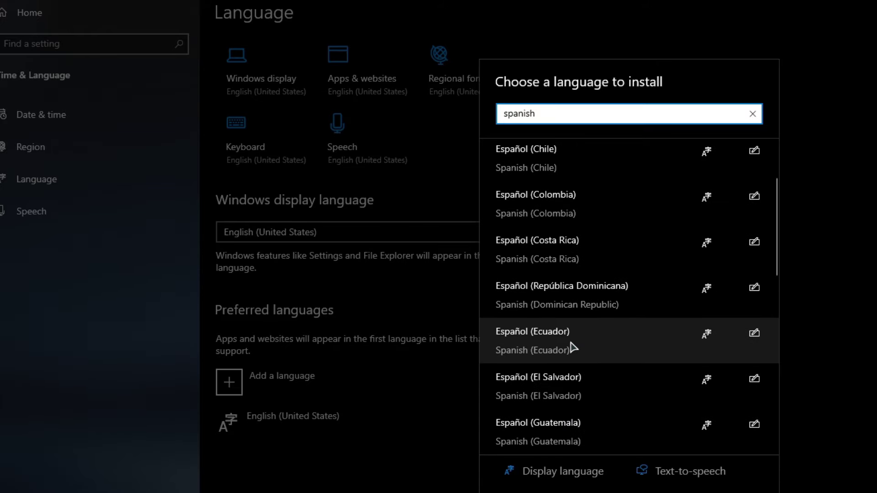
pyautogui.scroll(-3, 574, 347)
pyautogui.click(558, 336)
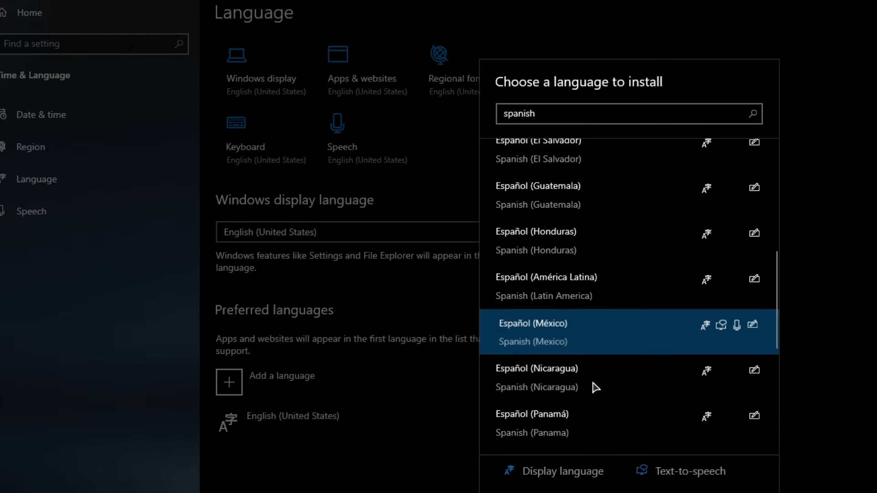
pyautogui.press('Return')
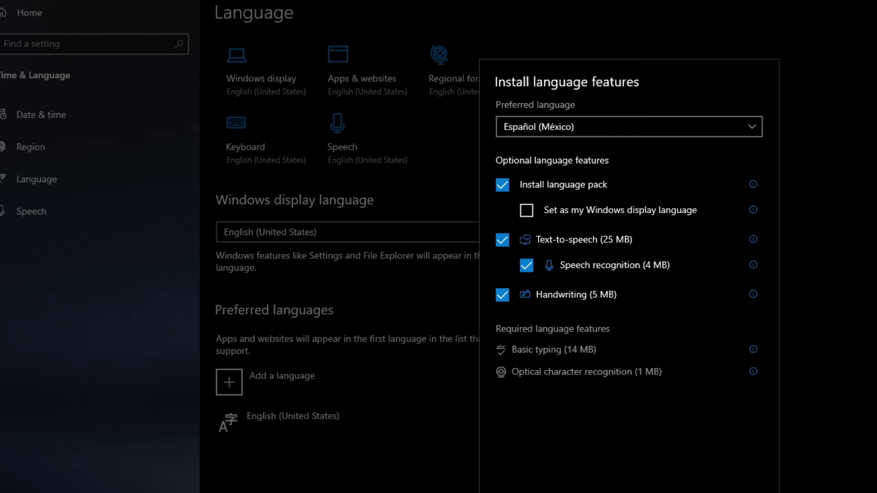
pyautogui.press('Return')
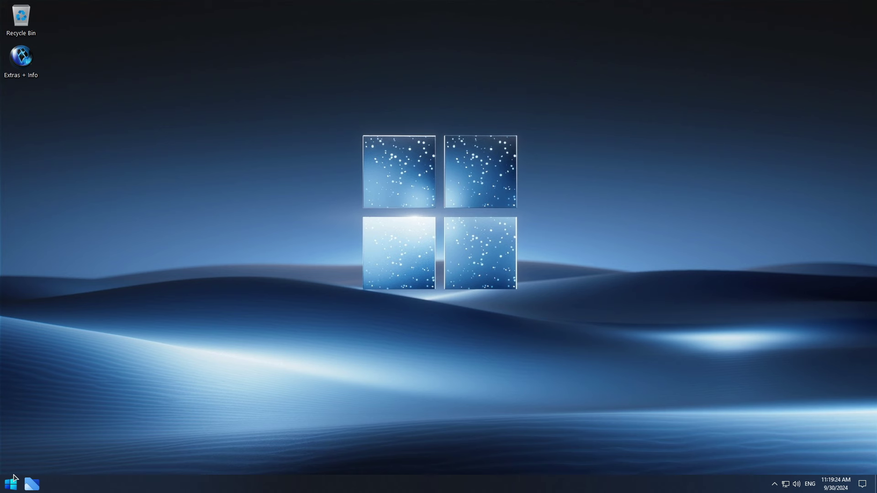
# Examine the Start menu's program folders, expanding Apps and X-Lite Tools.
pyautogui.press('super')
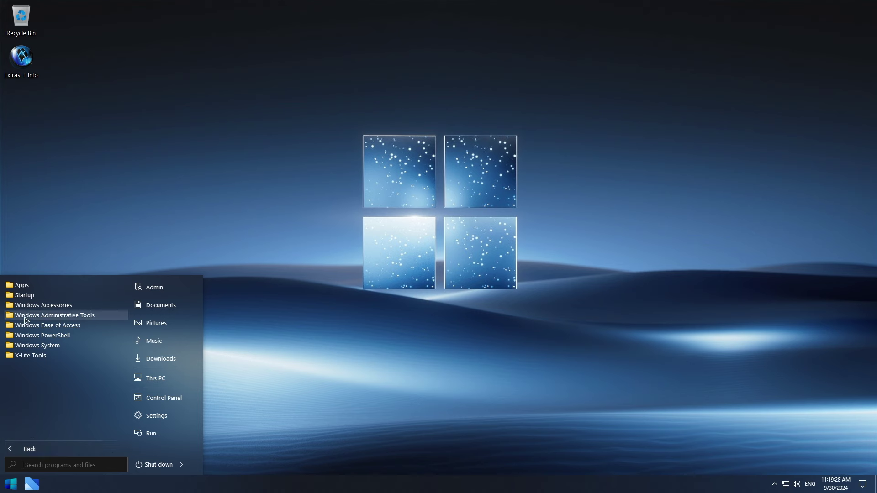
pyautogui.click(22, 285)
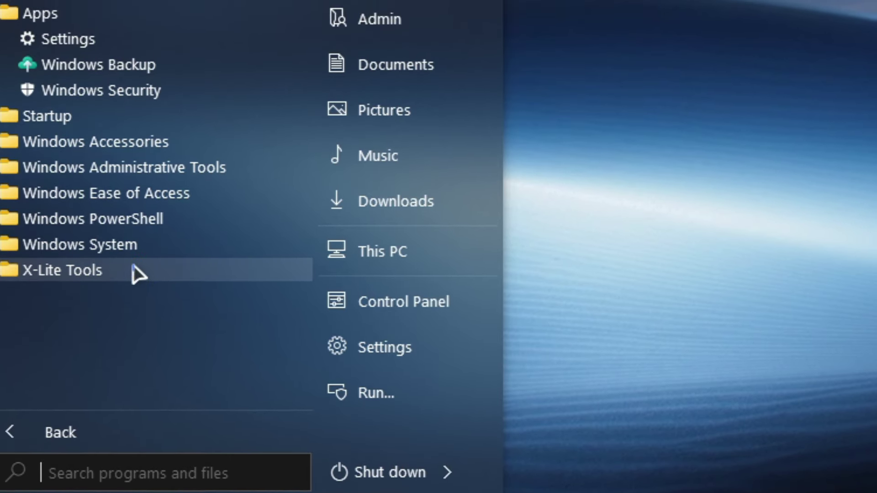
pyautogui.click(135, 272)
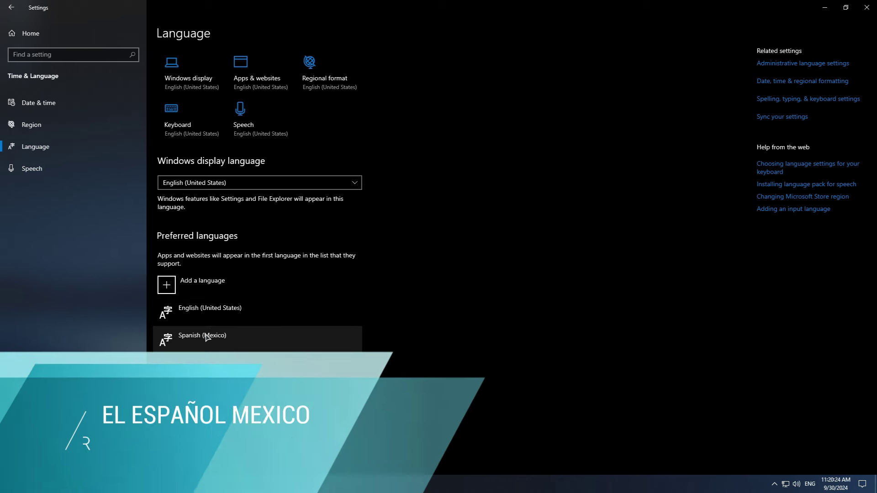
# Move Spanish (Mexico) above English in the preferred languages and set the Windows display language to Español (México).
pyautogui.click(215, 338)
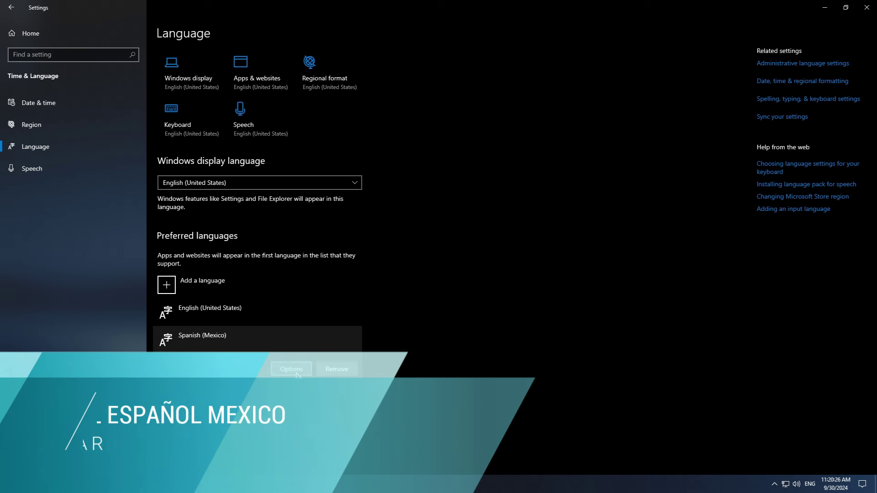
pyautogui.click(164, 367)
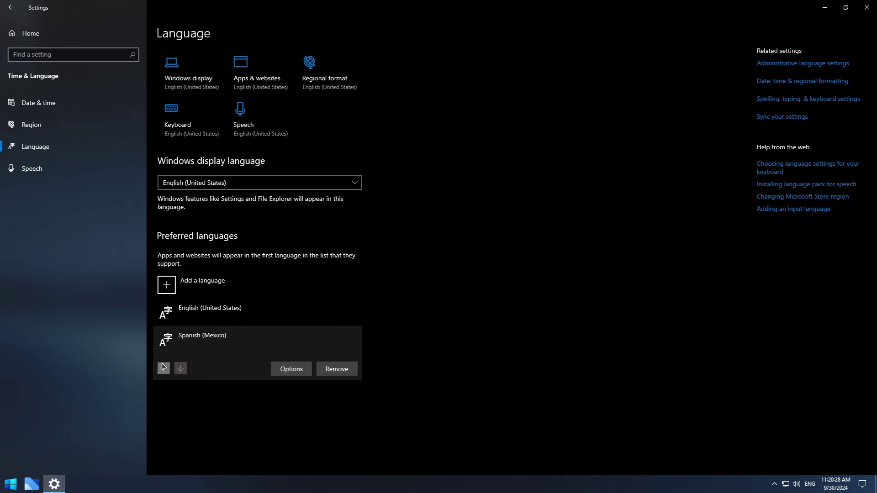
pyautogui.click(327, 185)
pyautogui.click(314, 197)
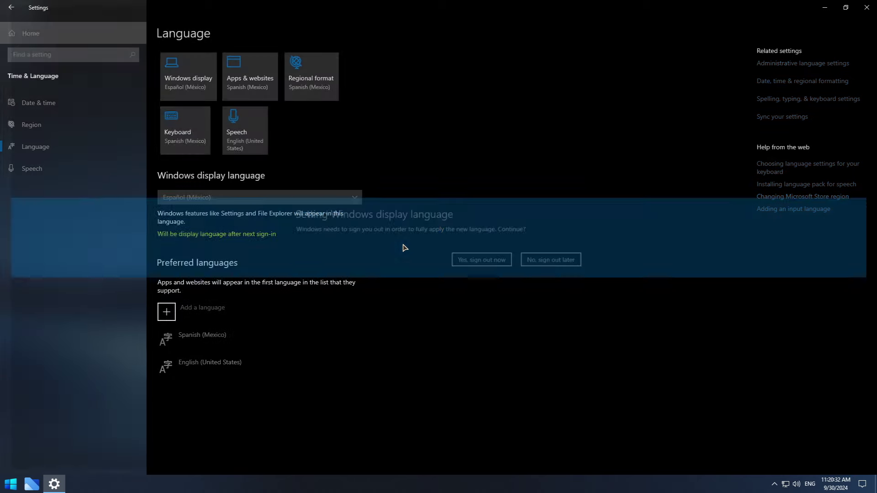
# Sign out immediately to apply the new display language, then sign back in to the Admin account.
pyautogui.click(481, 261)
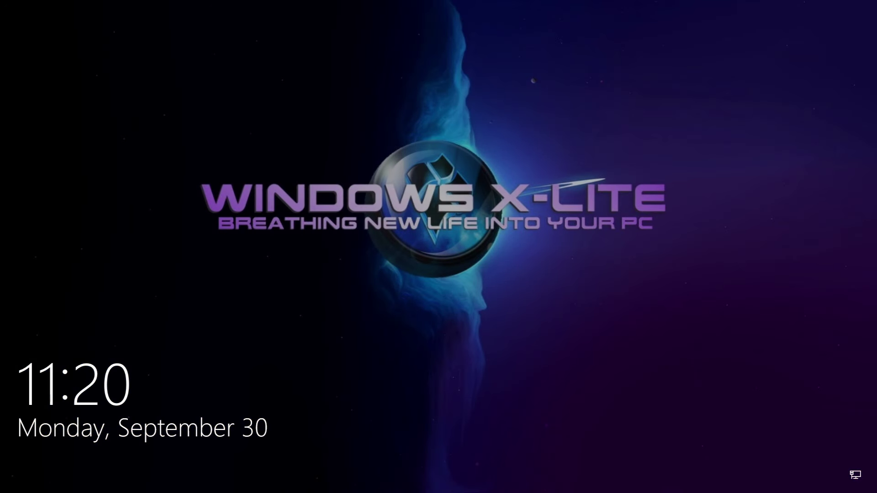
pyautogui.click(524, 297)
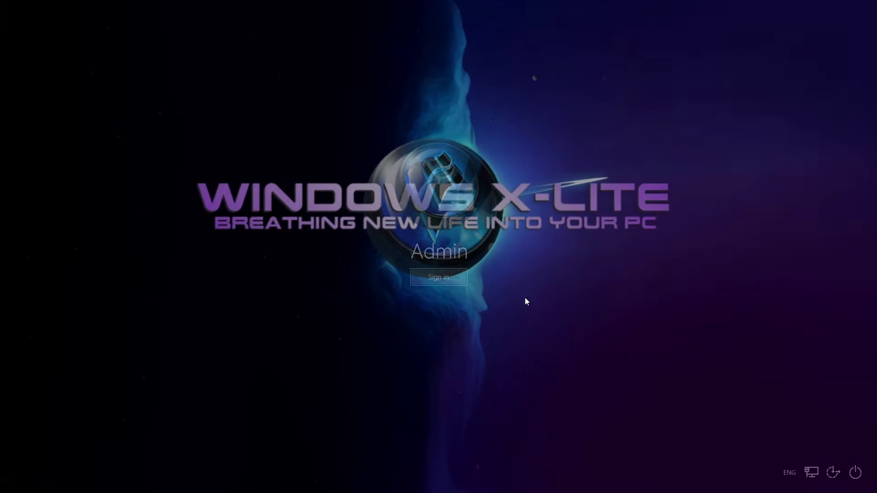
pyautogui.click(446, 280)
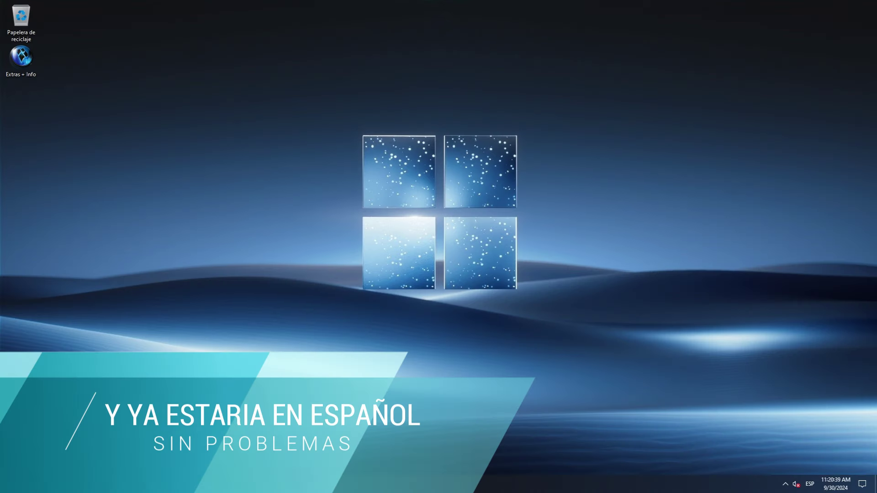
# Check the Start menu's folders and entries for the Spanish translation, then close the menu.
pyautogui.click(7, 487)
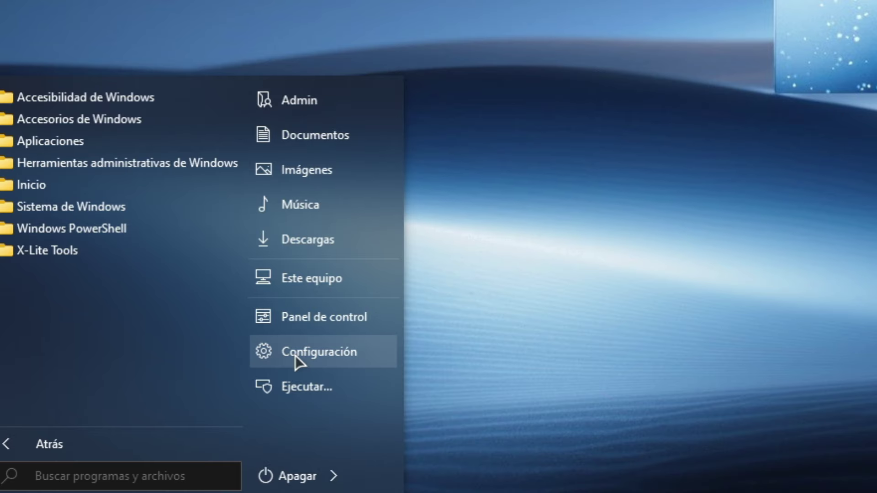
pyautogui.click(647, 303)
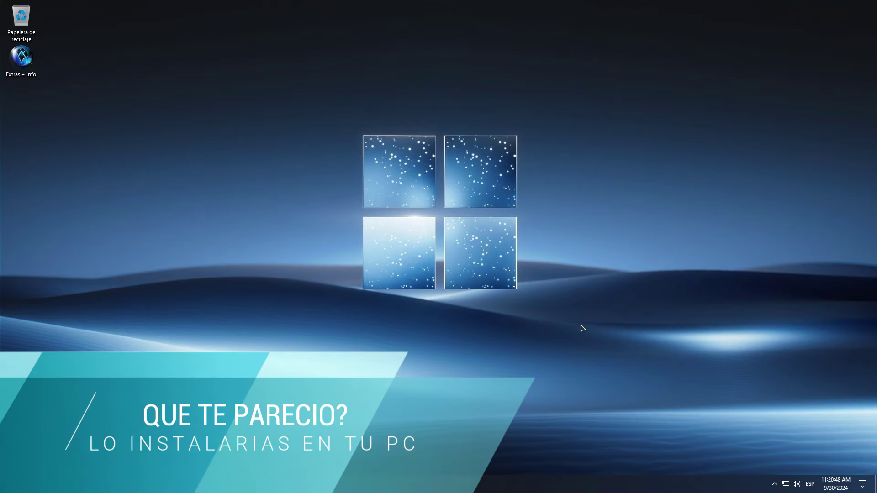